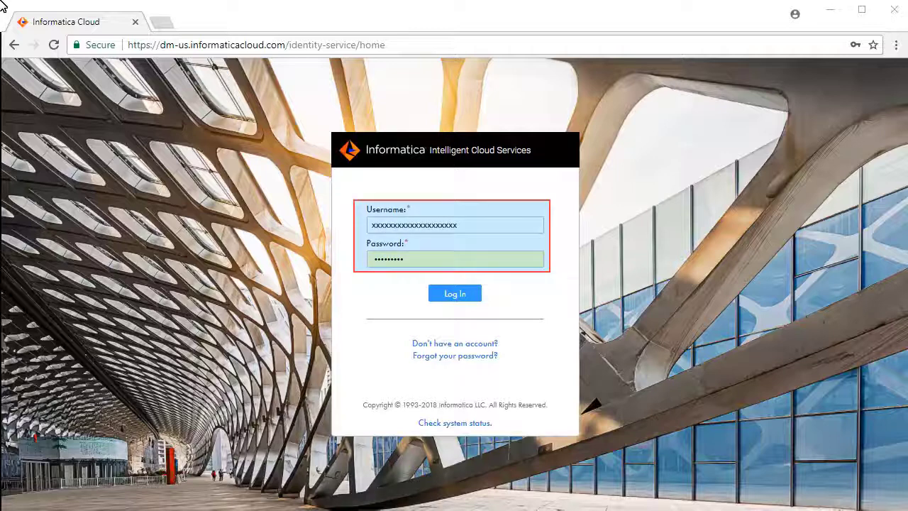
Log in with the credentials already filled in and open the Application Integration service
{"action": "left_click", "coordinate": [465, 297]}
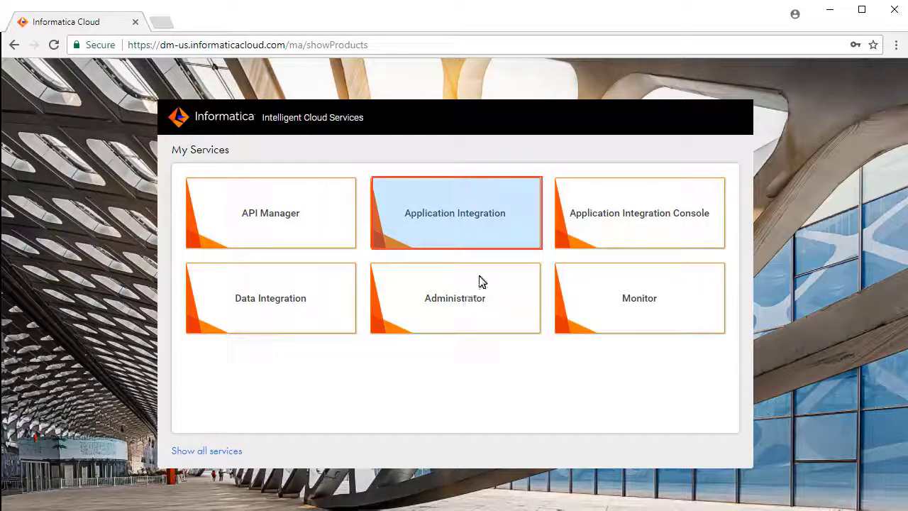
{"action": "left_click", "coordinate": [486, 205]}
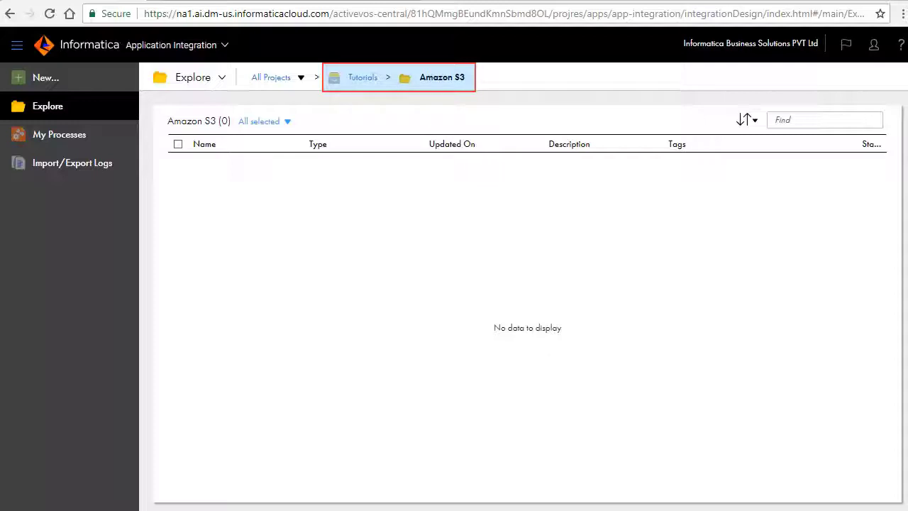
Create a new Connection asset in the Tutorials > Amazon S3 folder
{"action": "left_click", "coordinate": [24, 79]}
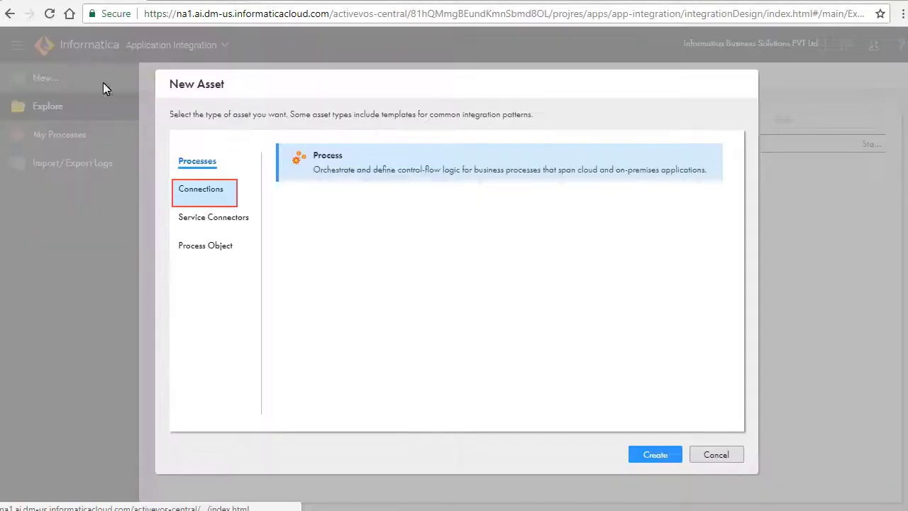
{"action": "left_click", "coordinate": [201, 190]}
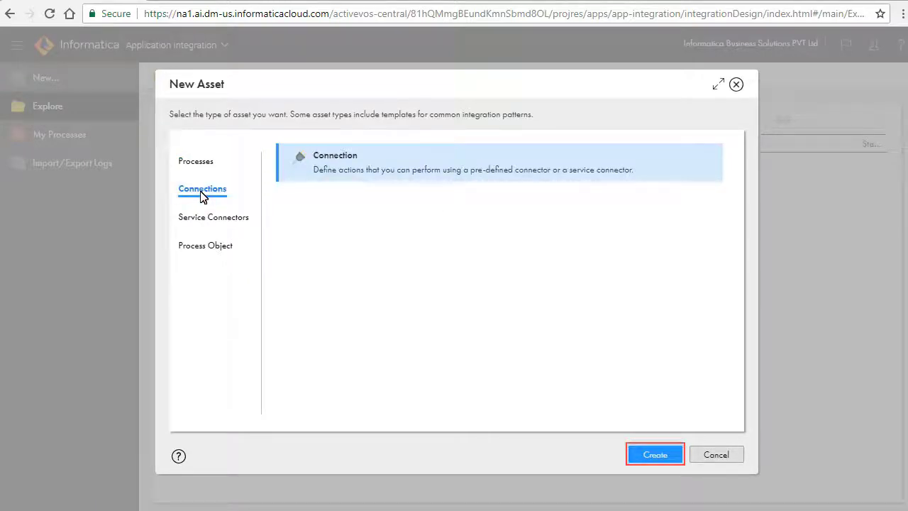
{"action": "left_click", "coordinate": [642, 456]}
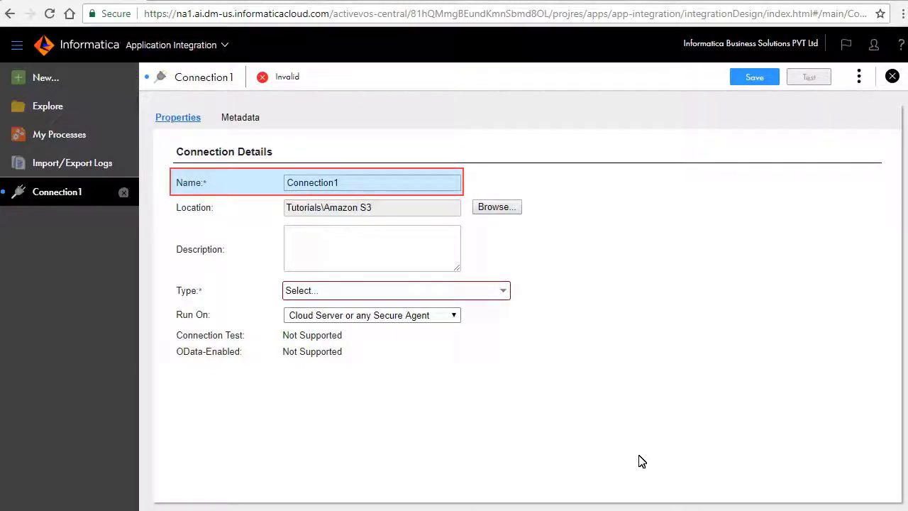
Name the connection AmazonS3, set its type to Amazon S3, and run it on the agent INW1PF0ZSFZ4
{"action": "triple_click", "coordinate": [313, 183]}
{"action": "type", "text": "AmazonS3"}
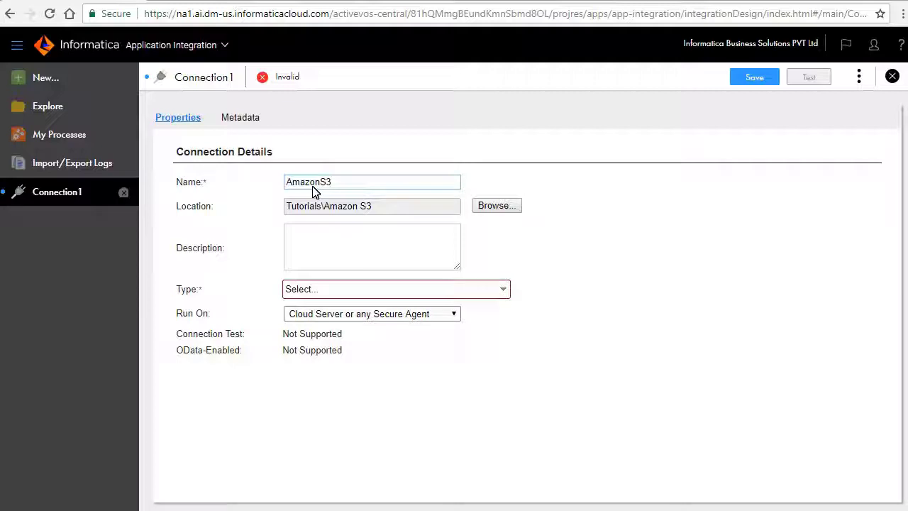
{"action": "left_click", "coordinate": [302, 289]}
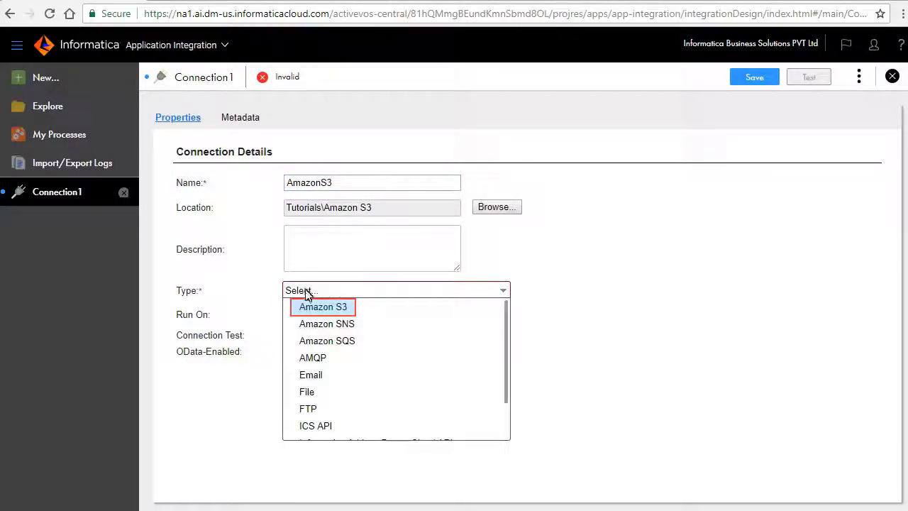
{"action": "left_click", "coordinate": [312, 307]}
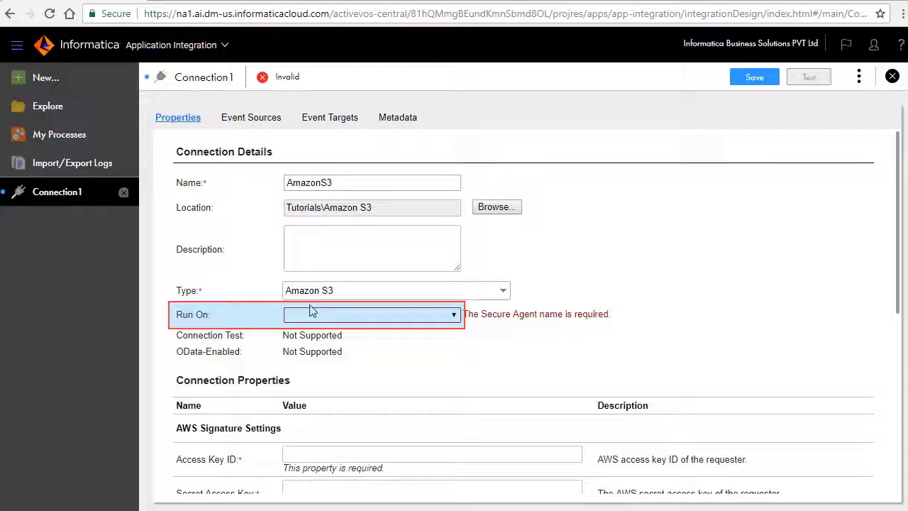
{"action": "left_click", "coordinate": [454, 314]}
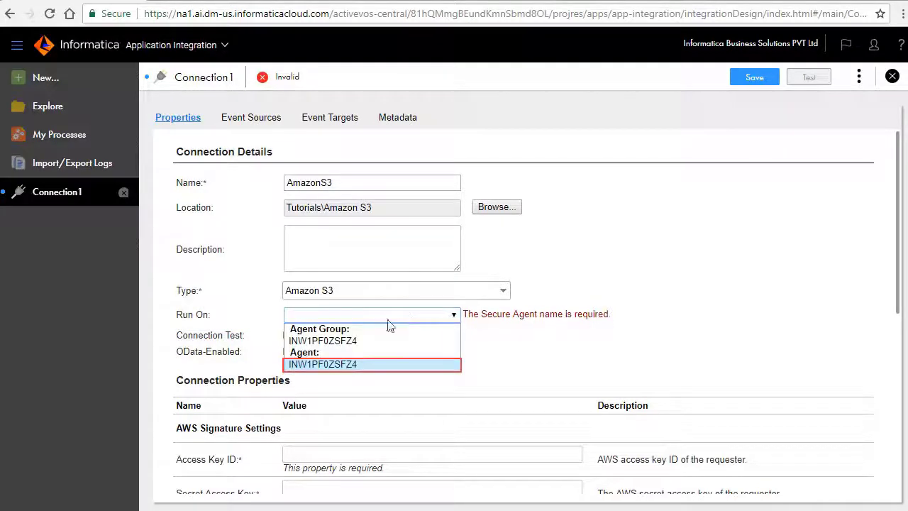
{"action": "left_click", "coordinate": [338, 364]}
{"action": "scroll", "coordinate": [637, 333], "scroll_direction": "down", "scroll_amount": 3}
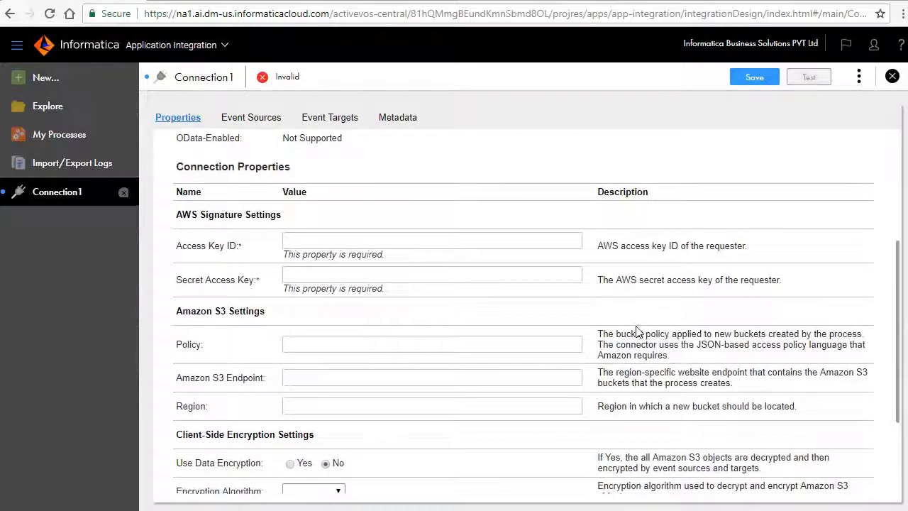
{"action": "scroll", "coordinate": [639, 330], "scroll_direction": "down", "scroll_amount": 1}
{"action": "scroll", "coordinate": [634, 331], "scroll_direction": "up", "scroll_amount": 1}
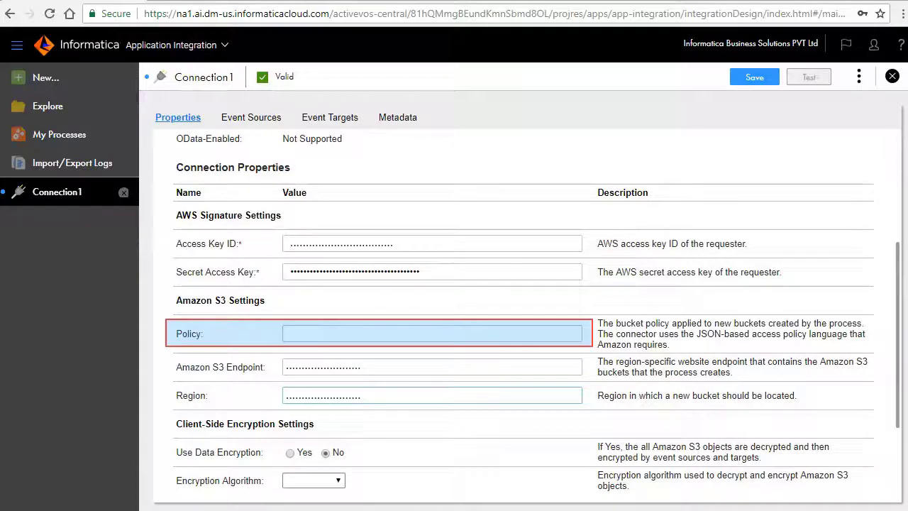
{"action": "scroll", "coordinate": [544, 324], "scroll_direction": "down", "scroll_amount": 3}
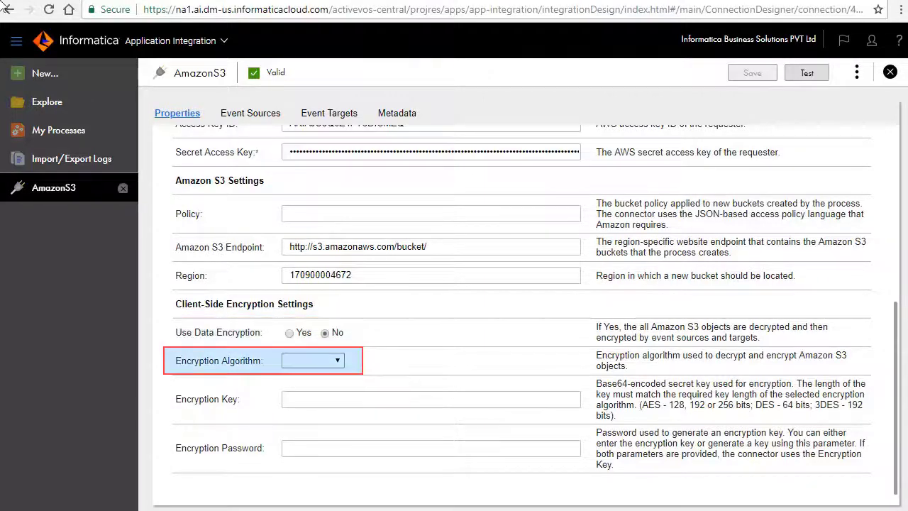
{"action": "left_click", "coordinate": [337, 361]}
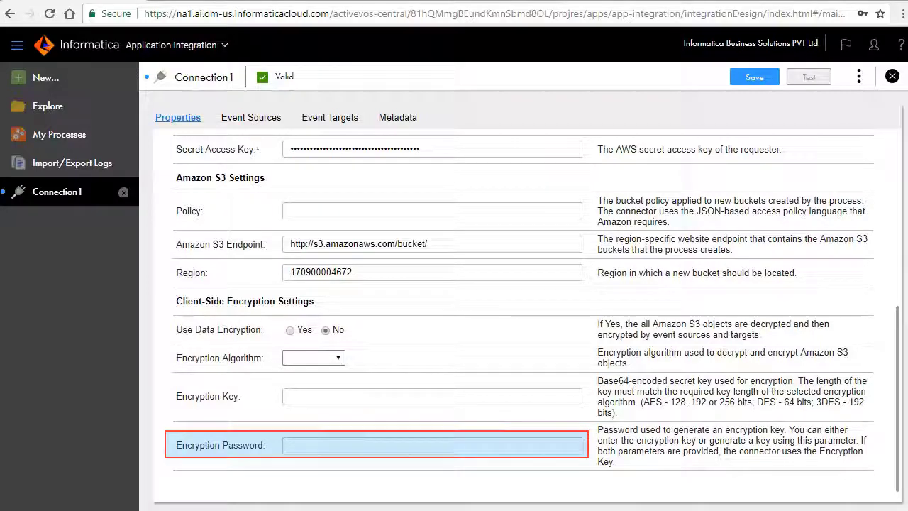
Save the AmazonS3 connection and test it
{"action": "left_click", "coordinate": [753, 78]}
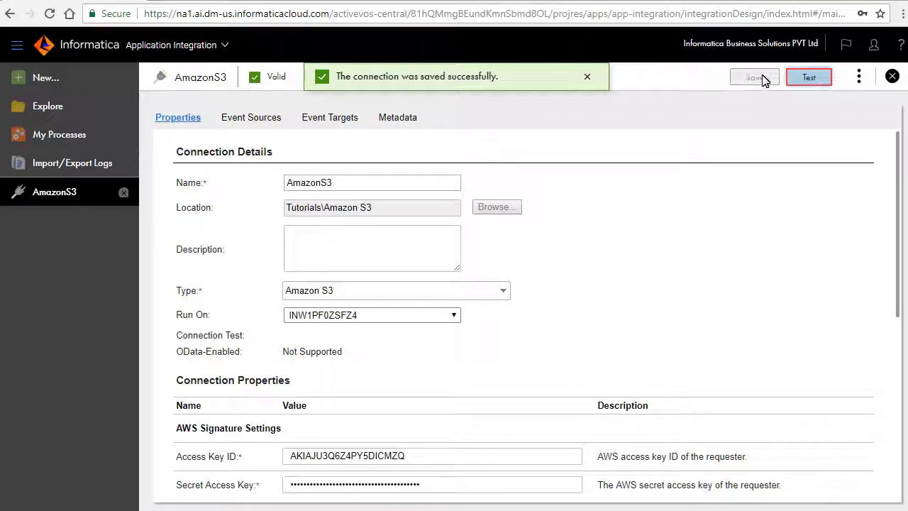
{"action": "left_click", "coordinate": [805, 77]}
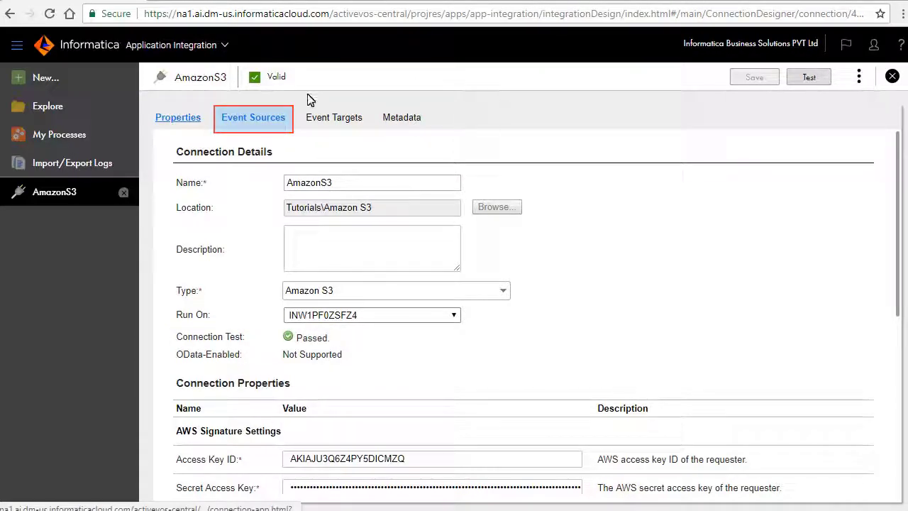
Add a Monitor event source to the AmazonS3 connection
{"action": "left_click", "coordinate": [249, 128]}
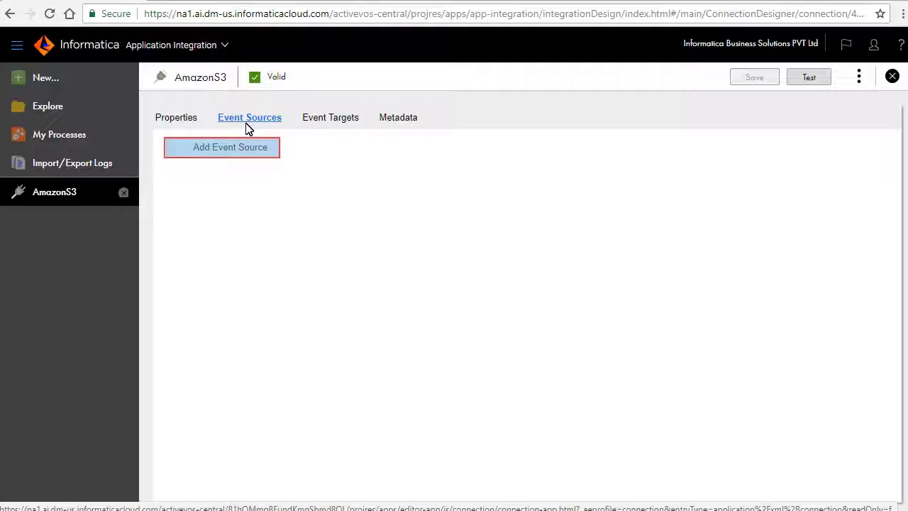
{"action": "left_click", "coordinate": [243, 152]}
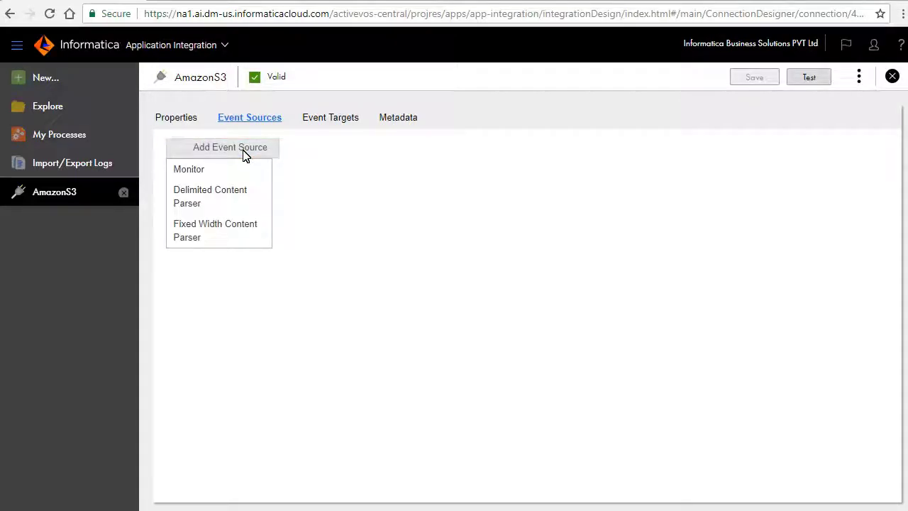
{"action": "left_click", "coordinate": [194, 171]}
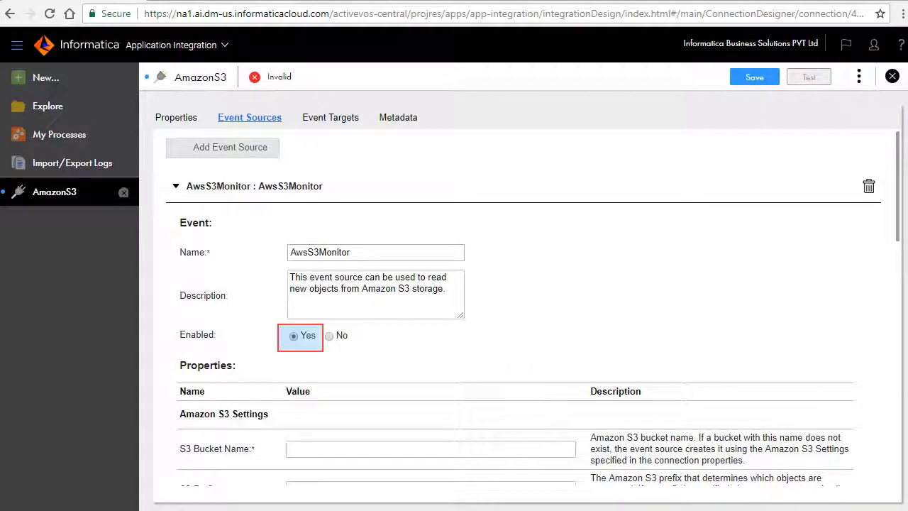
Set the S3 bucket name of the AwsS3Monitor event source to Source\Monitor
{"action": "scroll", "coordinate": [569, 260], "scroll_direction": "down", "scroll_amount": 2}
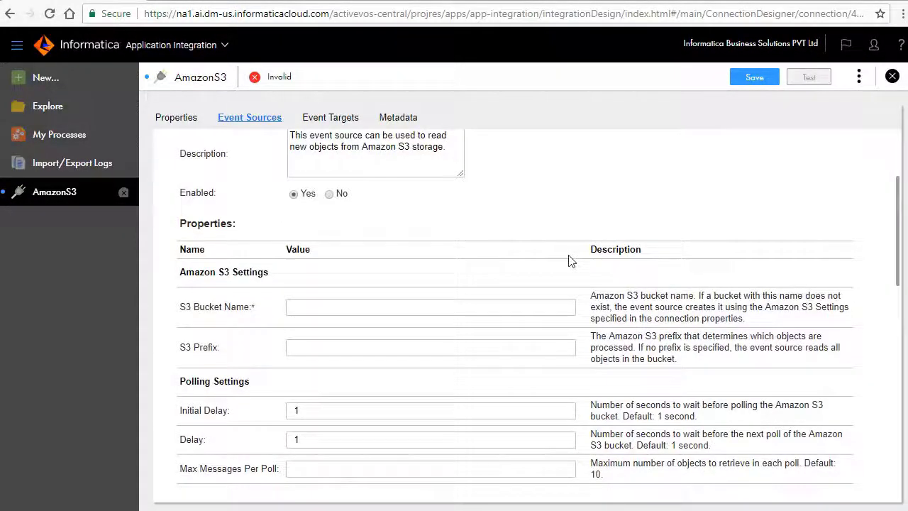
{"action": "scroll", "coordinate": [569, 259], "scroll_direction": "down", "scroll_amount": 1}
{"action": "left_click", "coordinate": [295, 238]}
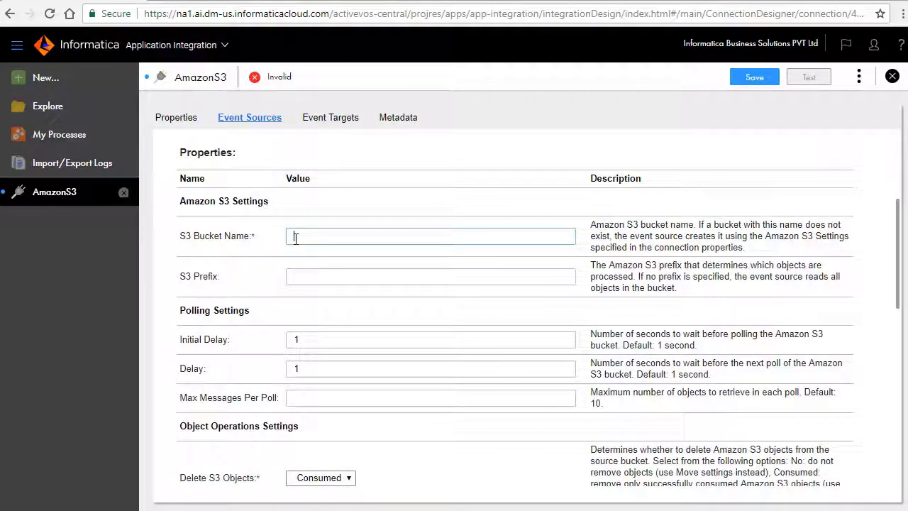
{"action": "type", "text": "SourceMonitor"}
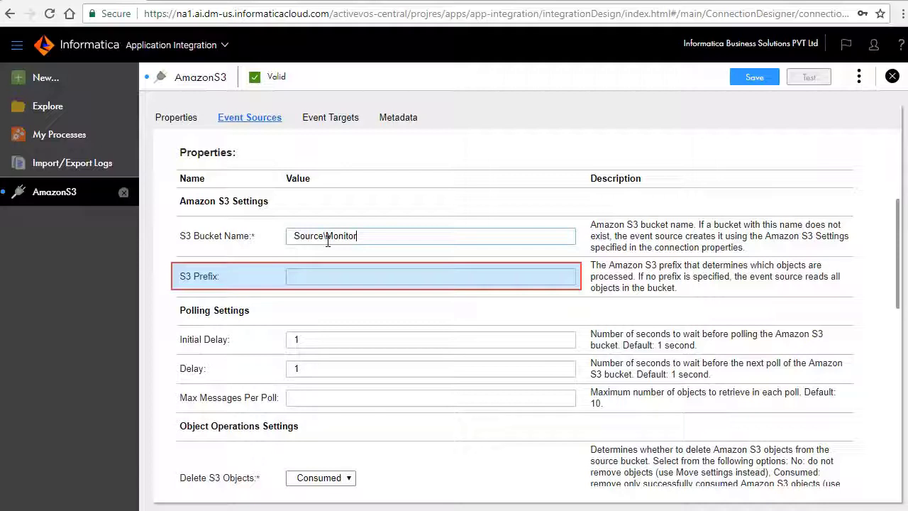
{"action": "key", "text": "ctrl+a"}
{"action": "key", "text": "BackSpace"}
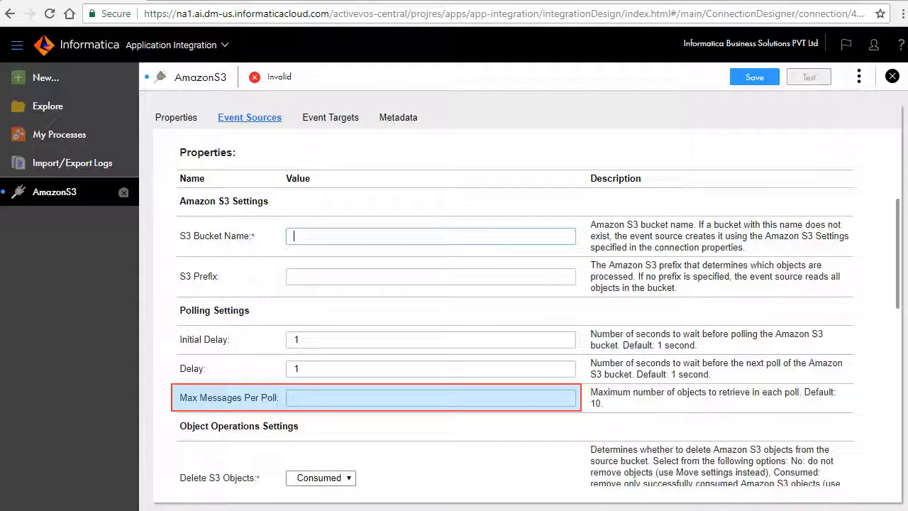
{"action": "type", "text": "SourceMonitor"}
Set Delete S3 Objects to No in the monitor's object operations settings
{"action": "scroll", "coordinate": [536, 308], "scroll_direction": "down", "scroll_amount": 4}
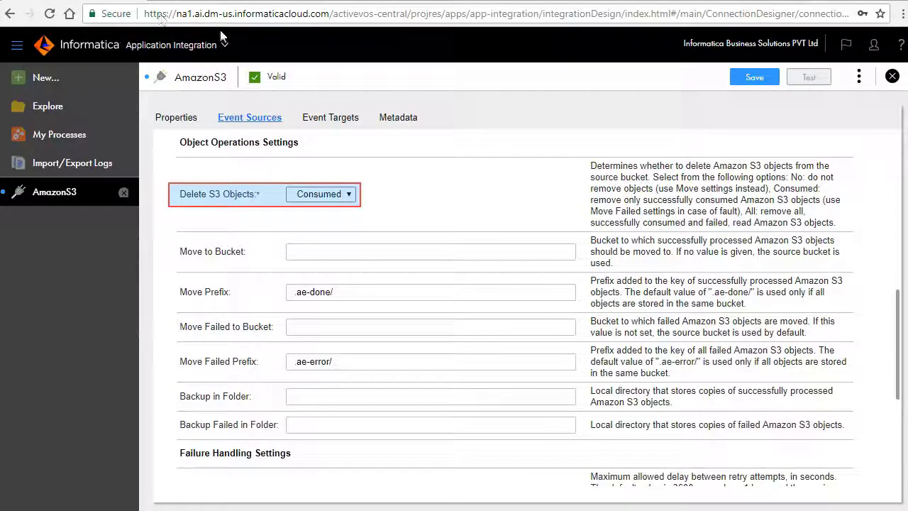
{"action": "left_click", "coordinate": [348, 195]}
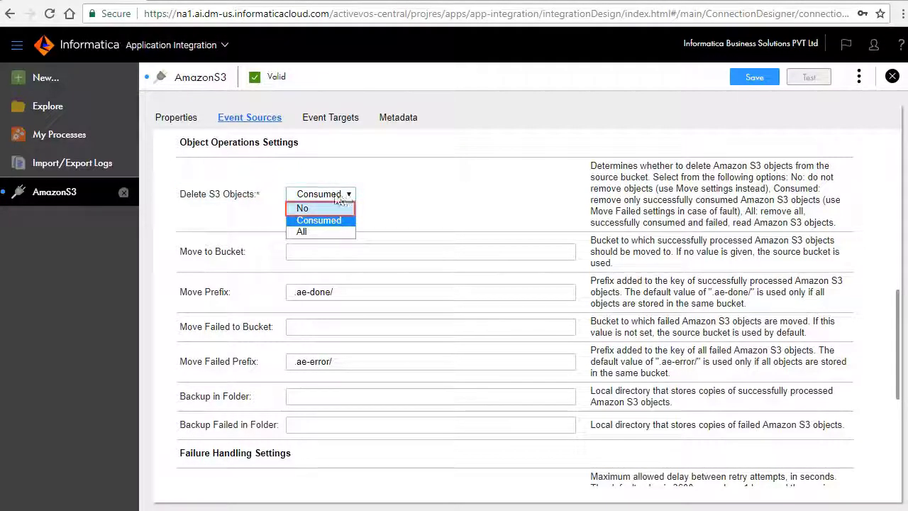
{"action": "left_click", "coordinate": [318, 208]}
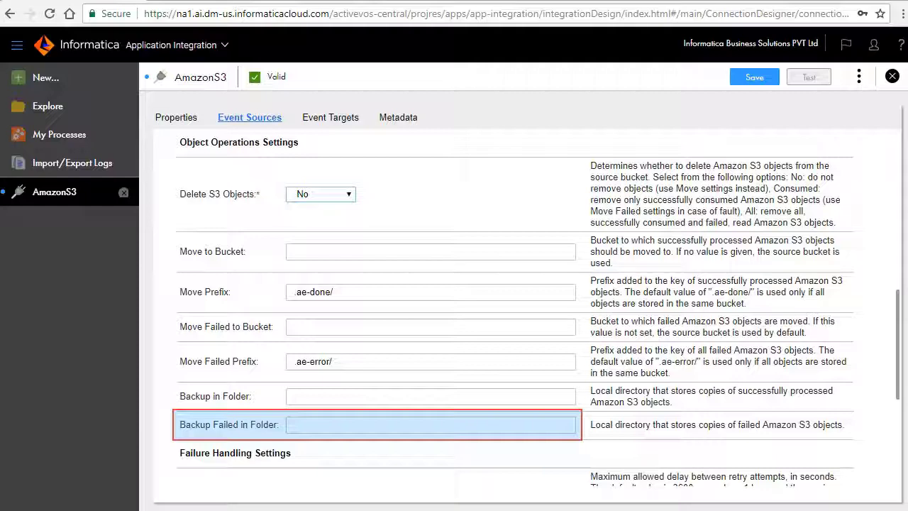
Review the monitor's failure handling and content type settings, including the Content Format options
{"action": "scroll", "coordinate": [329, 355], "scroll_direction": "down", "scroll_amount": 4}
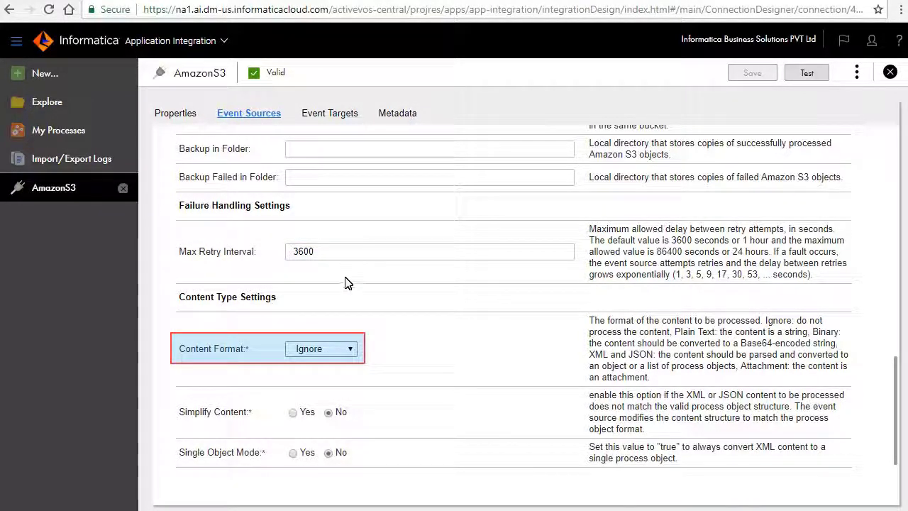
{"action": "left_click", "coordinate": [350, 350]}
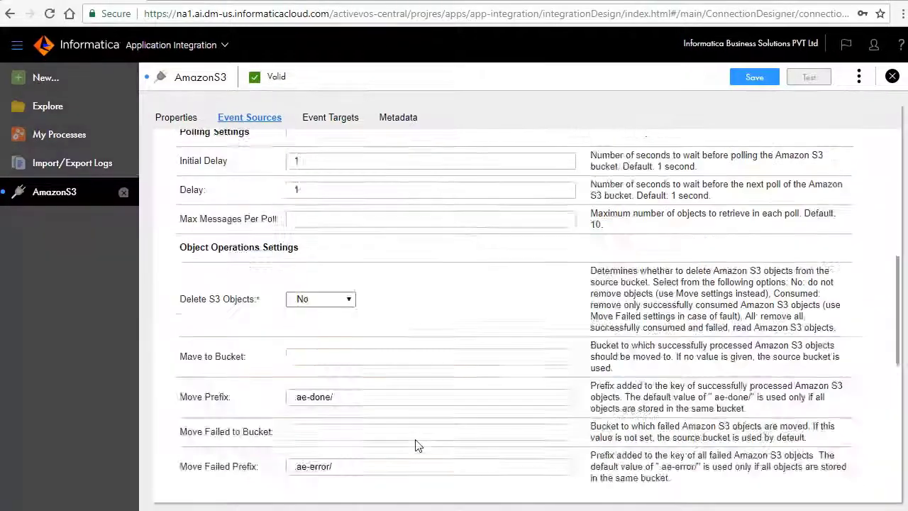
{"action": "scroll", "coordinate": [417, 445], "scroll_direction": "up", "scroll_amount": 5}
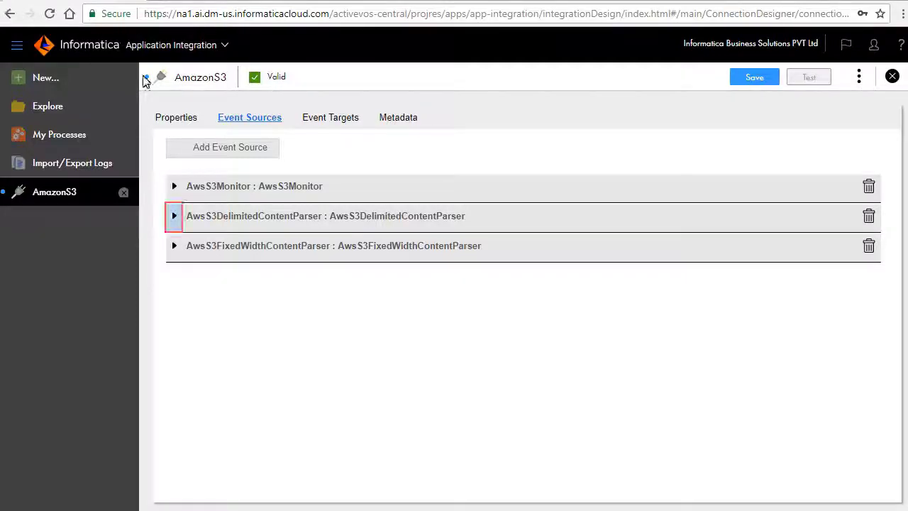
Examine the settings of the AwsS3DelimitedContentParser and AwsS3FixedWidthContentParser event sources
{"action": "left_click", "coordinate": [173, 216]}
{"action": "scroll", "coordinate": [578, 315], "scroll_direction": "down", "scroll_amount": 10}
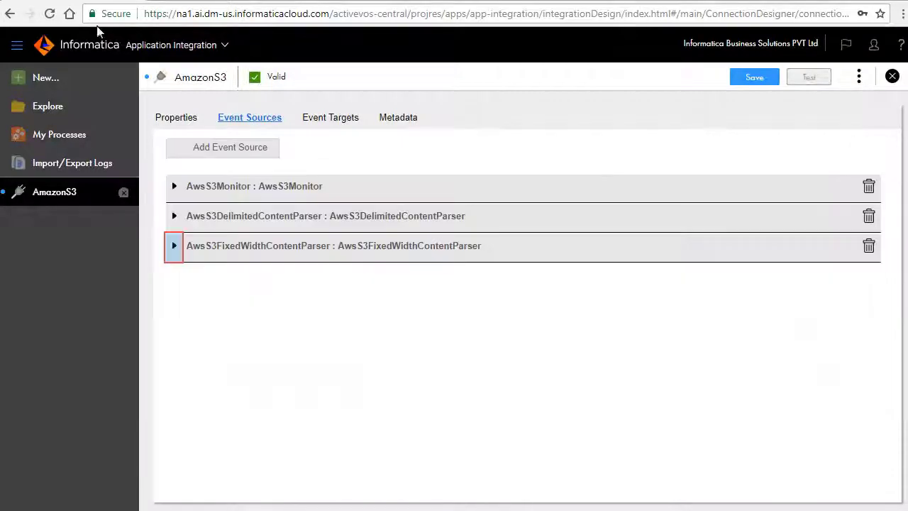
{"action": "left_click", "coordinate": [175, 245]}
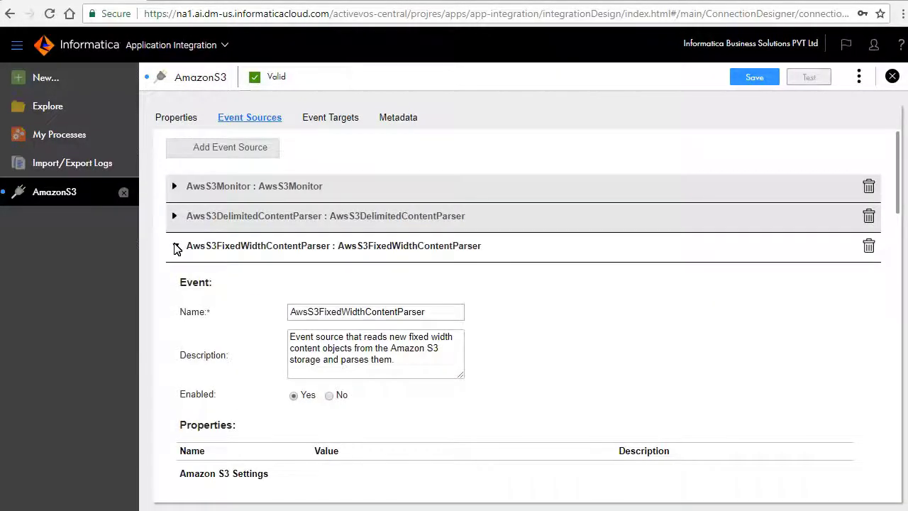
{"action": "left_click", "coordinate": [175, 247]}
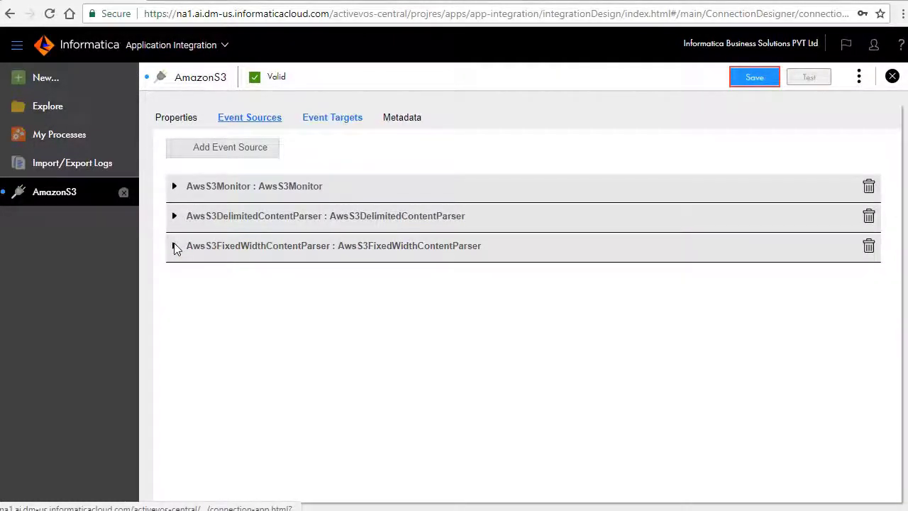
Save the AmazonS3 connection with its event sources and publish it
{"action": "left_click", "coordinate": [762, 79]}
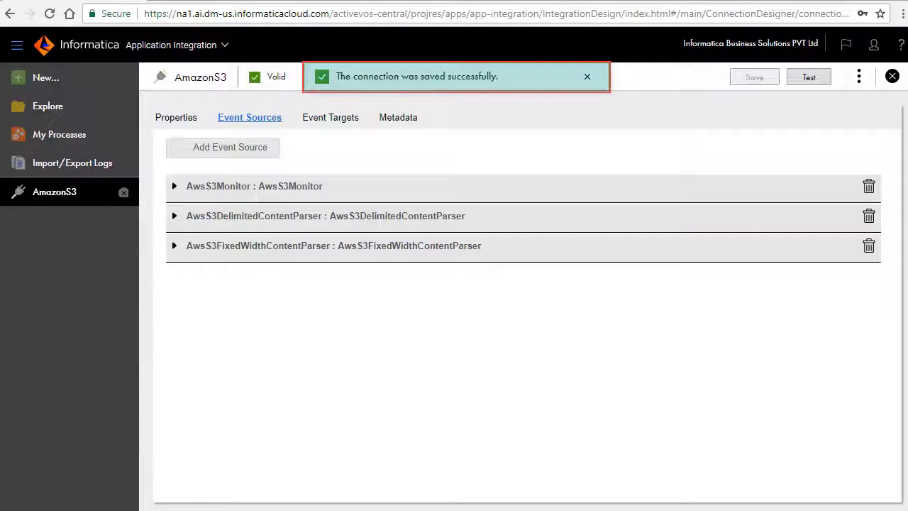
{"action": "left_click", "coordinate": [858, 77]}
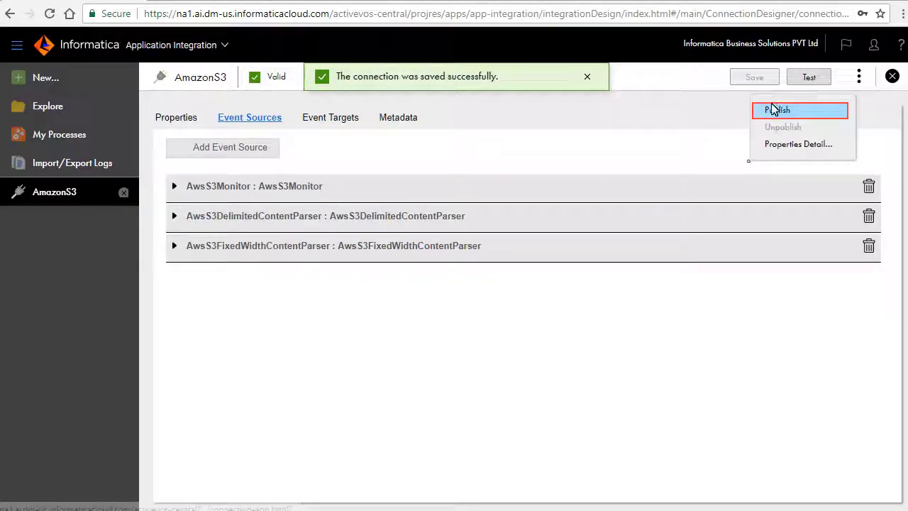
{"action": "left_click", "coordinate": [775, 110]}
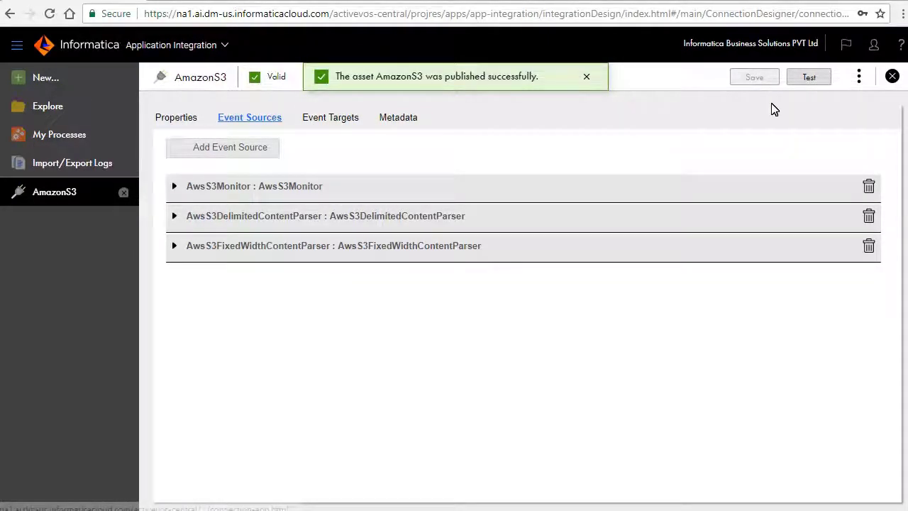
Examine the objects listed in the metadata of the published AmazonS3 connection
{"action": "left_click", "coordinate": [401, 121]}
{"action": "scroll", "coordinate": [335, 428], "scroll_direction": "down", "scroll_amount": 3}
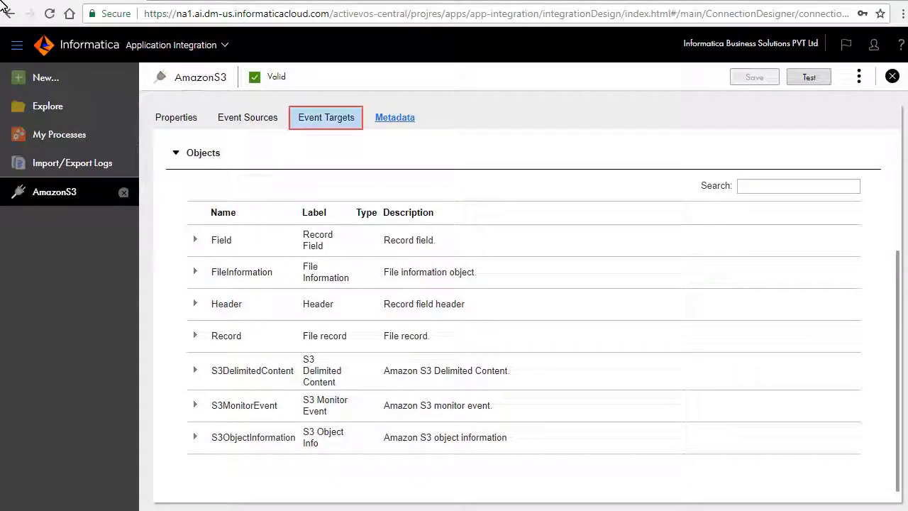
Add a Writer event target to the AmazonS3 connection
{"action": "left_click", "coordinate": [330, 119]}
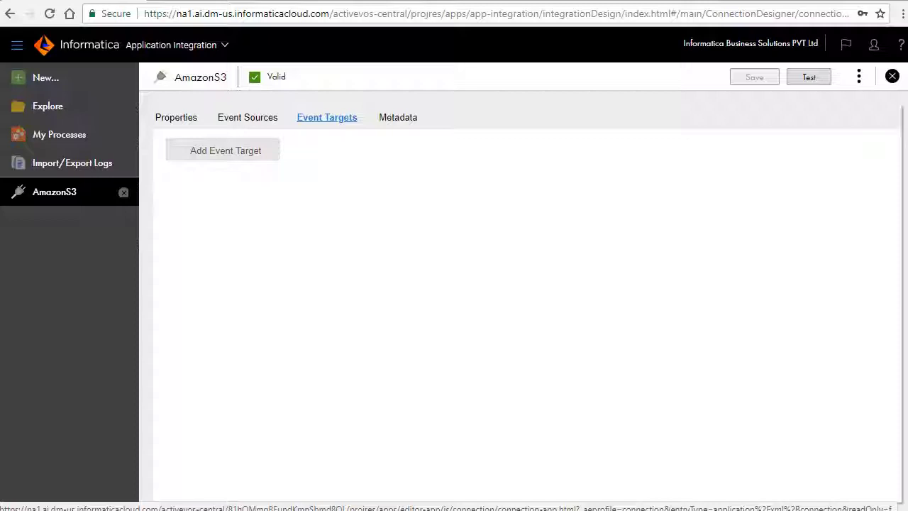
{"action": "left_click", "coordinate": [217, 151]}
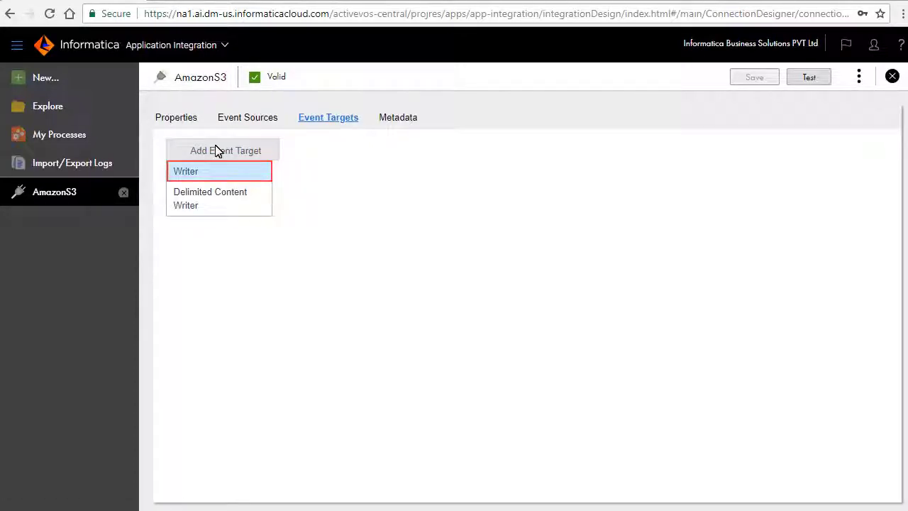
{"action": "left_click", "coordinate": [196, 174]}
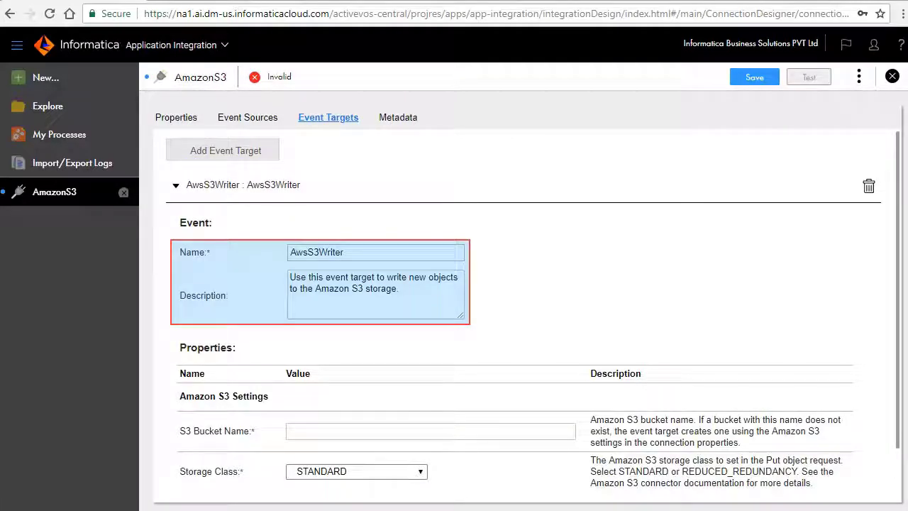
Set the AwsS3Writer's S3 bucket name to Target\Writer and its storage class to STANDARD
{"action": "scroll", "coordinate": [425, 319], "scroll_direction": "down", "scroll_amount": 1}
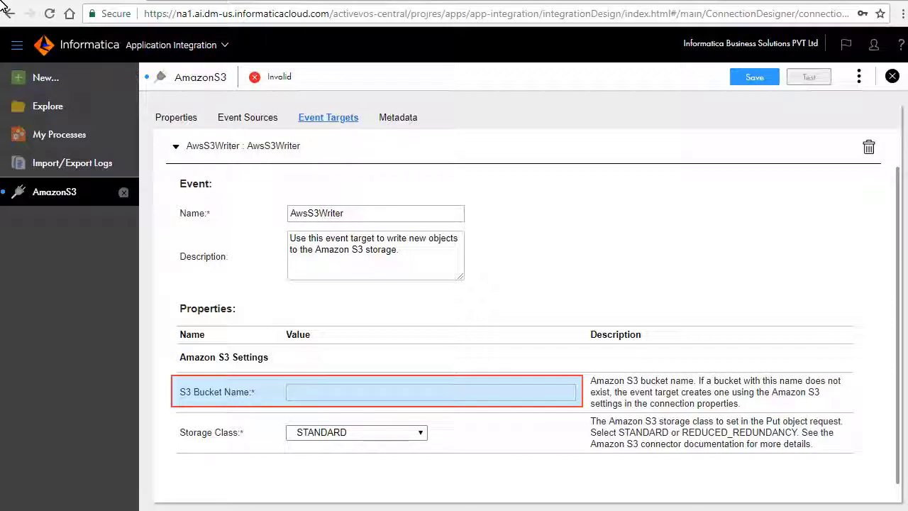
{"action": "left_click", "coordinate": [301, 391]}
{"action": "type", "text": "t"}
{"action": "type", "text": "argetWri"}
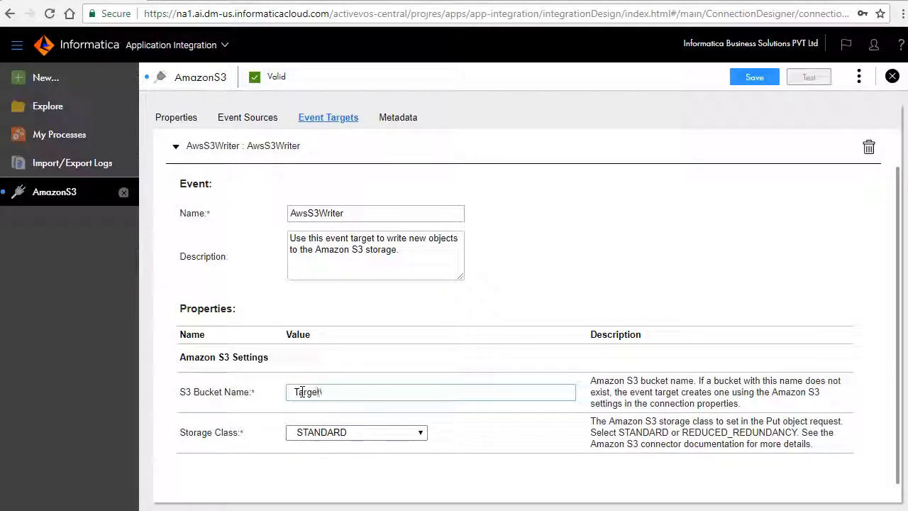
{"action": "type", "text": "er"}
{"action": "scroll", "coordinate": [304, 396], "scroll_direction": "up", "scroll_amount": 1}
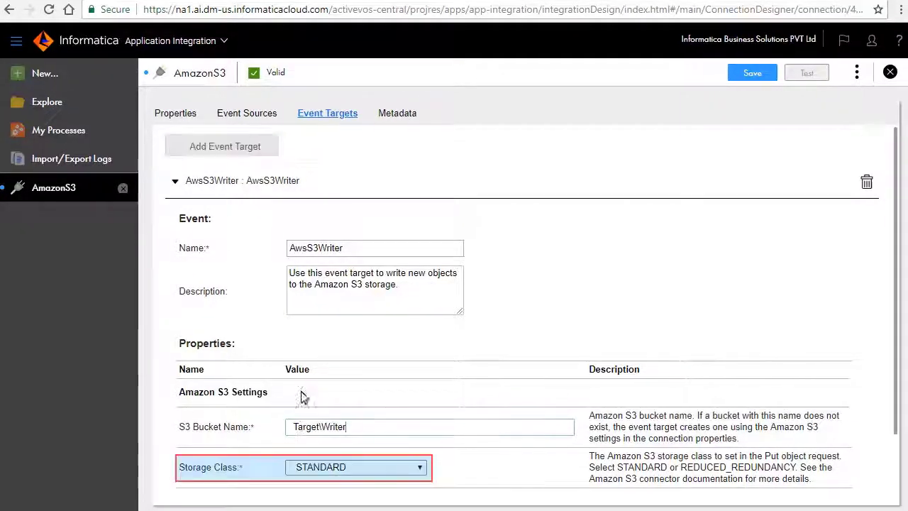
{"action": "left_click", "coordinate": [423, 471]}
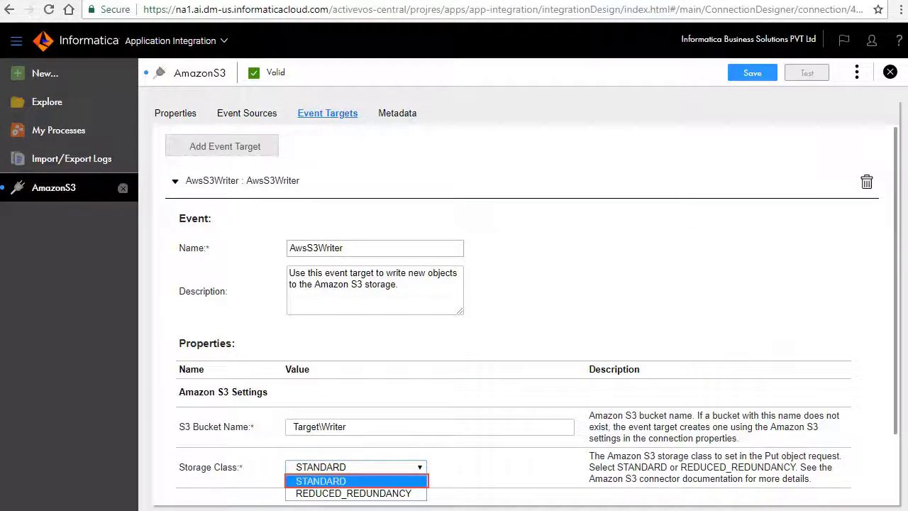
{"action": "key", "text": "Return"}
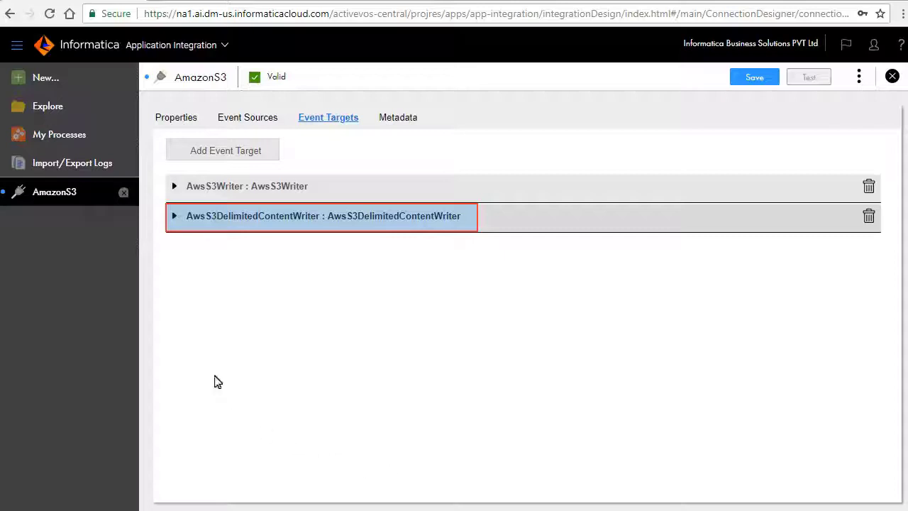
Review the Amazon S3 and delimited content generation settings of the AwsS3DelimitedContentWriter event target
{"action": "left_click", "coordinate": [176, 216]}
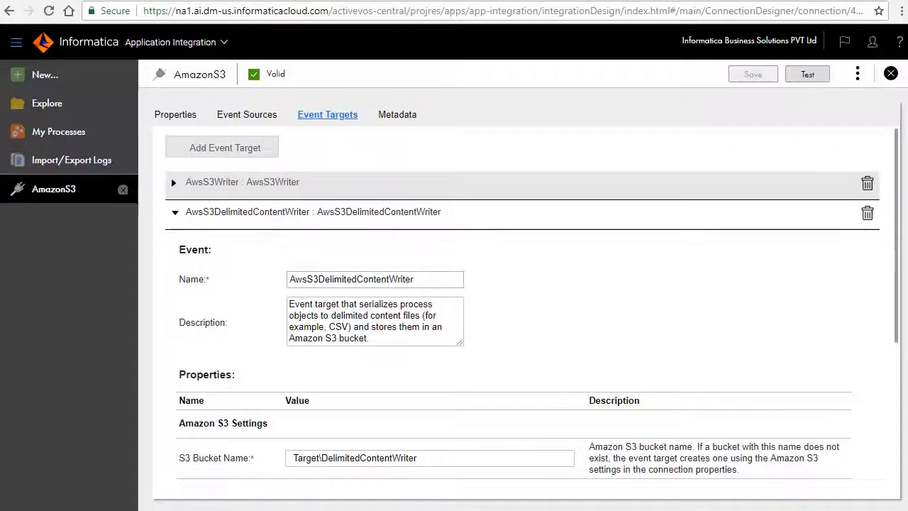
{"action": "scroll", "coordinate": [584, 284], "scroll_direction": "down", "scroll_amount": 3}
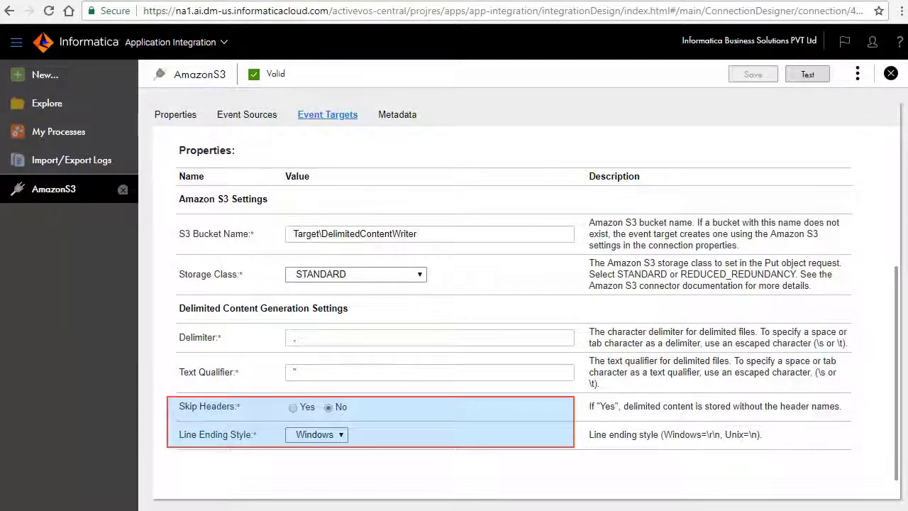
{"action": "scroll", "coordinate": [273, 158], "scroll_direction": "up", "scroll_amount": 3}
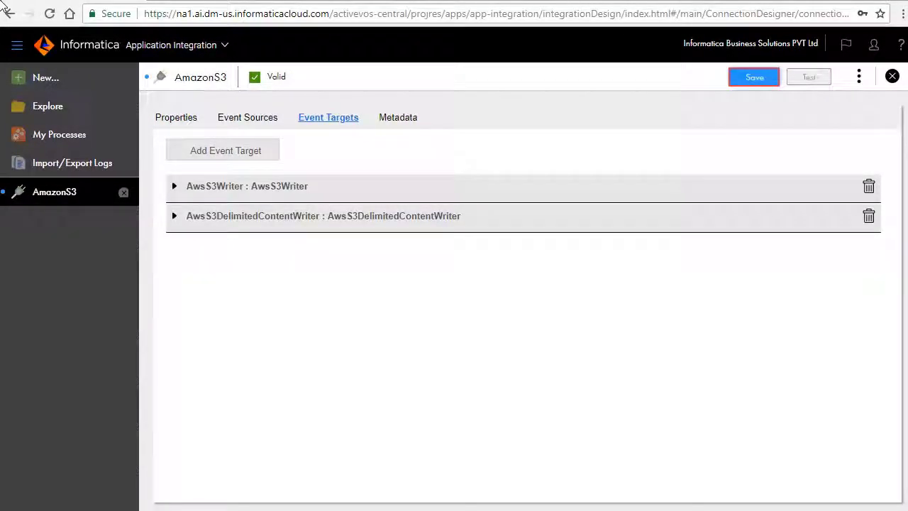
Save and publish the AmazonS3 connection with its event targets, and open its metadata
{"action": "left_click", "coordinate": [754, 77]}
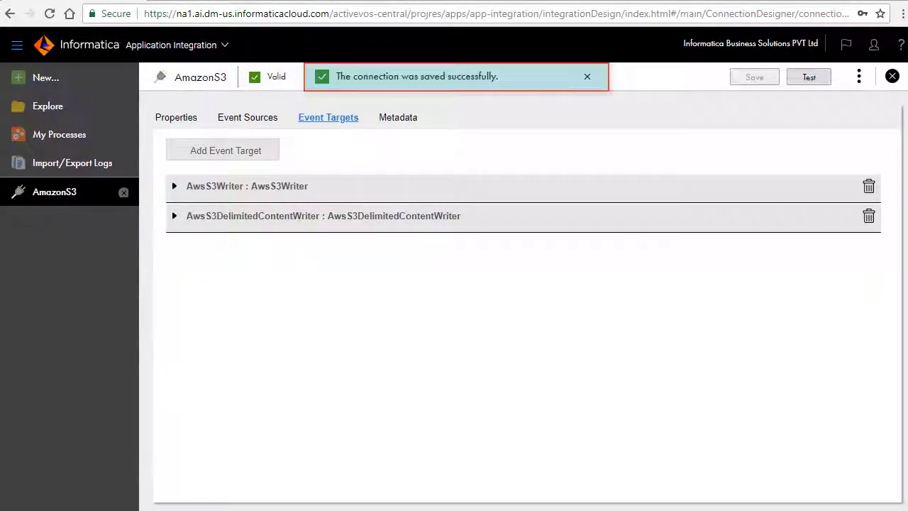
{"action": "left_click", "coordinate": [859, 78]}
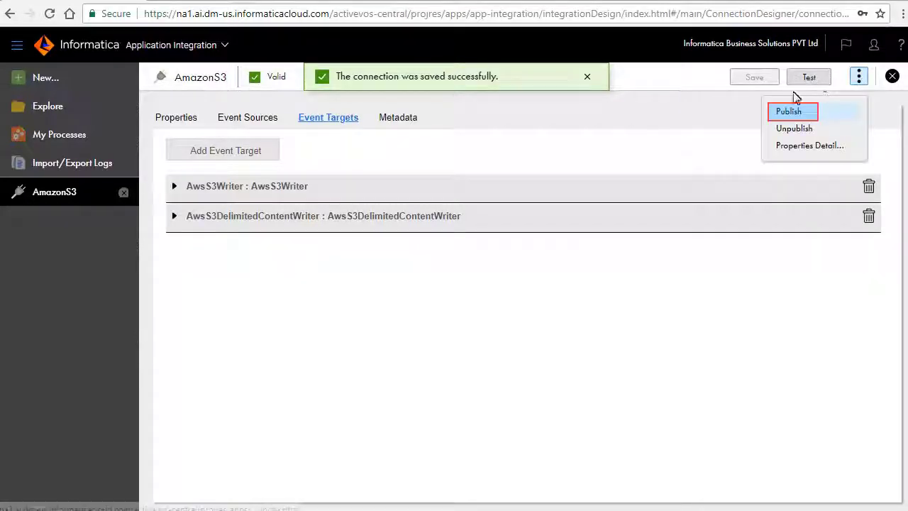
{"action": "left_click", "coordinate": [790, 111]}
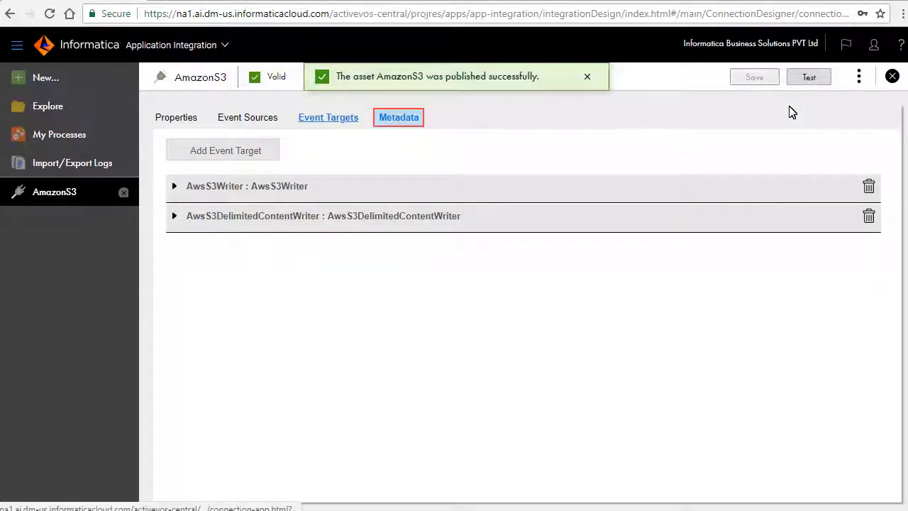
{"action": "left_click", "coordinate": [400, 121]}
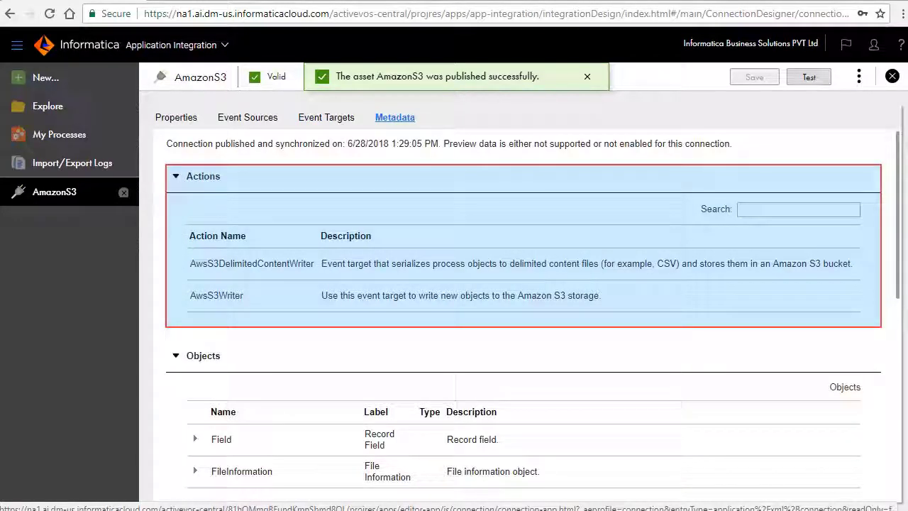